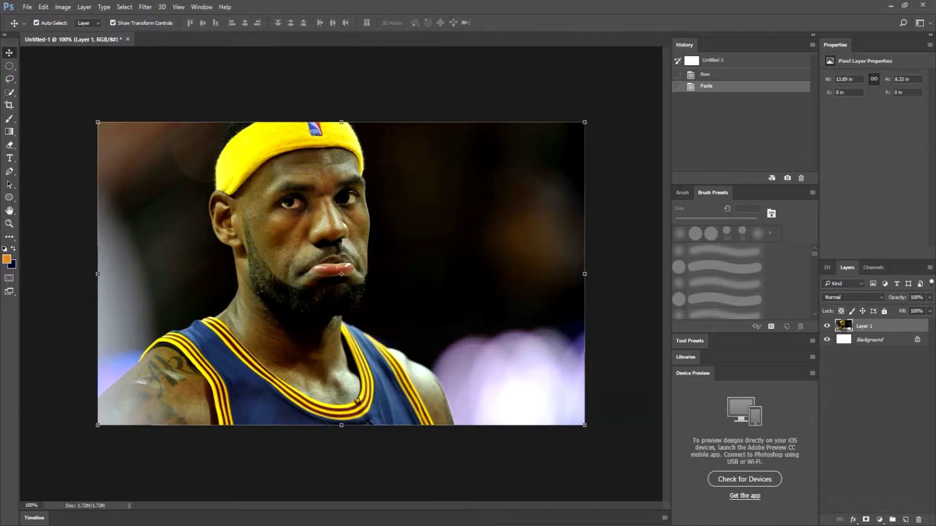
Unlock and delete the white Background layer, leaving the photo on Layer 1 alone
{"action": "left_click", "coordinate": [917, 339]}
{"action": "key", "text": "Delete"}
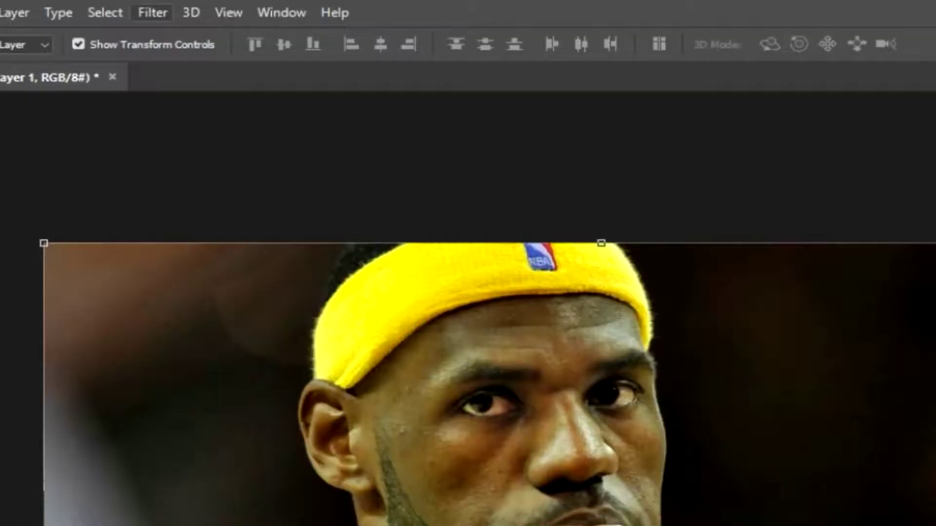
{"action": "left_click", "coordinate": [152, 12]}
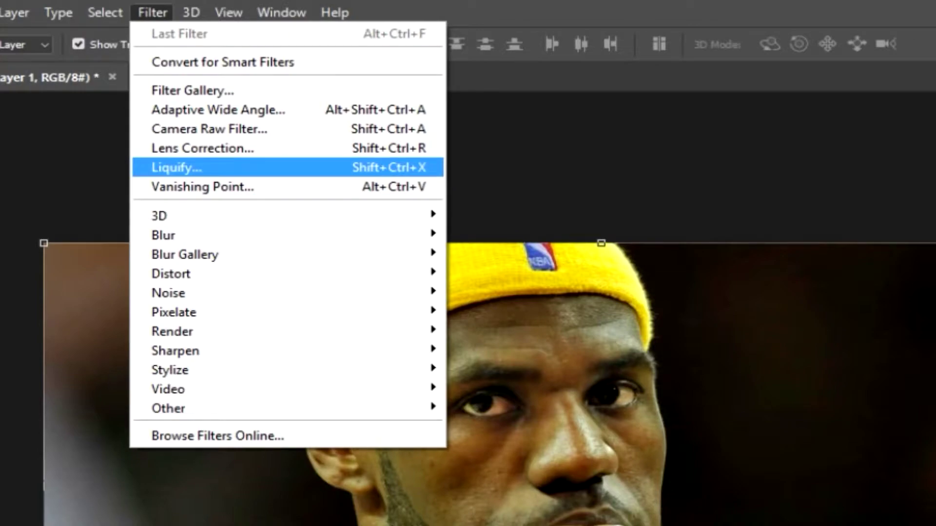
{"action": "key", "text": "Escape"}
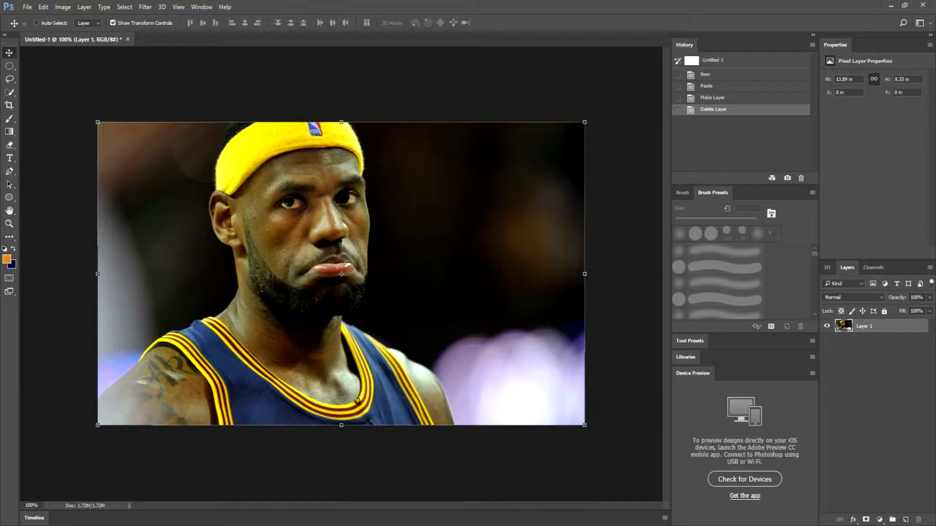
Open Liquify on the player photo with the Forward Warp Tool selected
{"action": "key", "text": "ctrl+shift+x"}
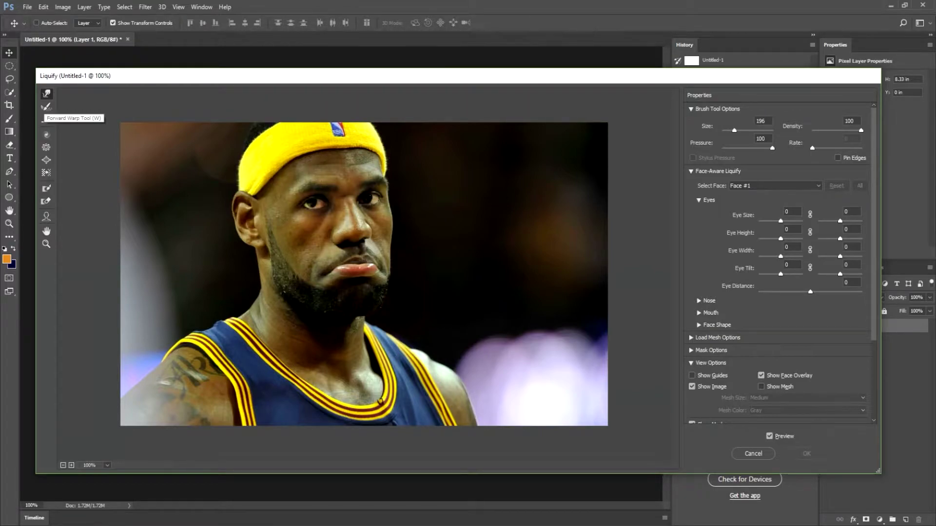
{"action": "left_click", "coordinate": [47, 106]}
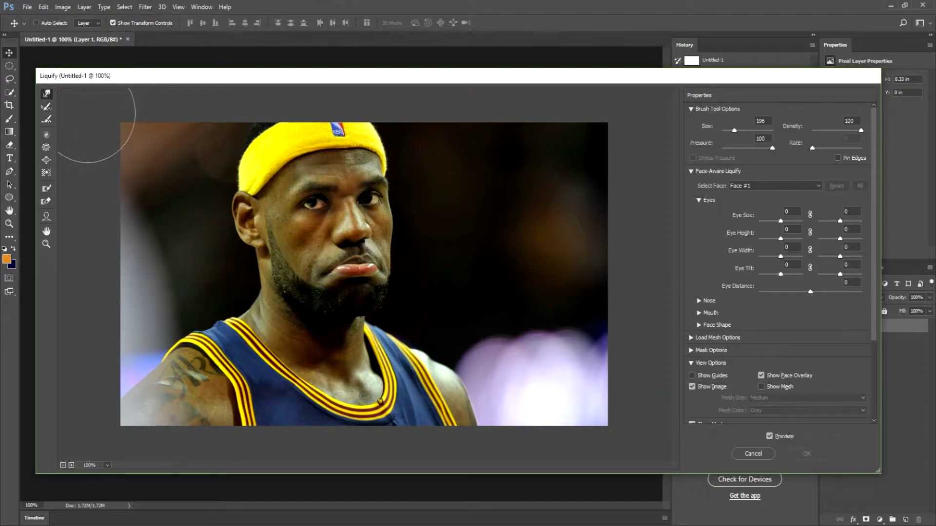
{"action": "left_click", "coordinate": [46, 93]}
Try a small right-eye push, undo it, and enlarge the warp brush to size 150
{"action": "key", "text": "bracketleft"}
{"action": "key", "text": "bracketleft"}
{"action": "key", "text": "bracketleft"}
{"action": "key", "text": "bracketleft"}
{"action": "key", "text": "bracketleft"}
{"action": "key", "text": "bracketleft"}
{"action": "key", "text": "bracketleft"}
{"action": "key", "text": "bracketleft"}
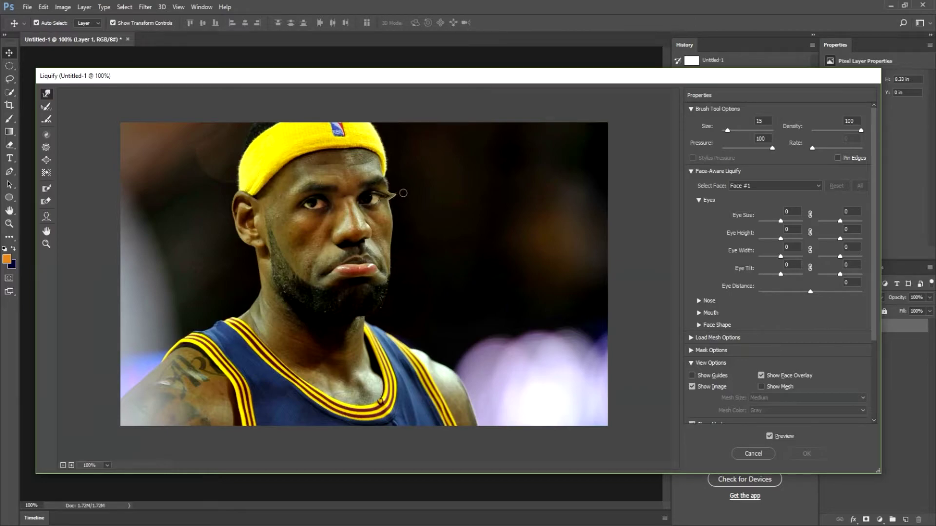
{"action": "left_click_drag", "start_coordinate": [397, 194], "coordinate": [404, 192]}
{"action": "key", "text": "ctrl+z"}
{"action": "left_click_drag", "start_coordinate": [729, 130], "coordinate": [735, 130]}
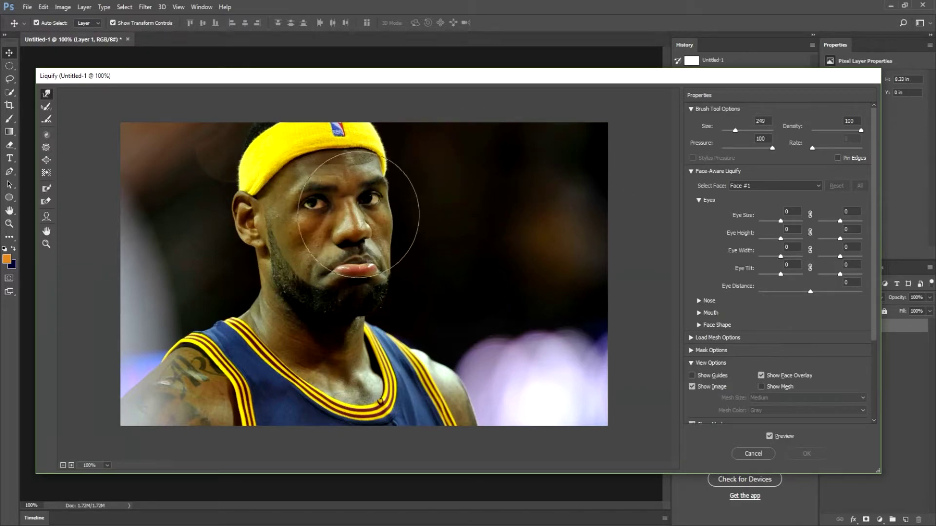
{"action": "type", "text": "8"}
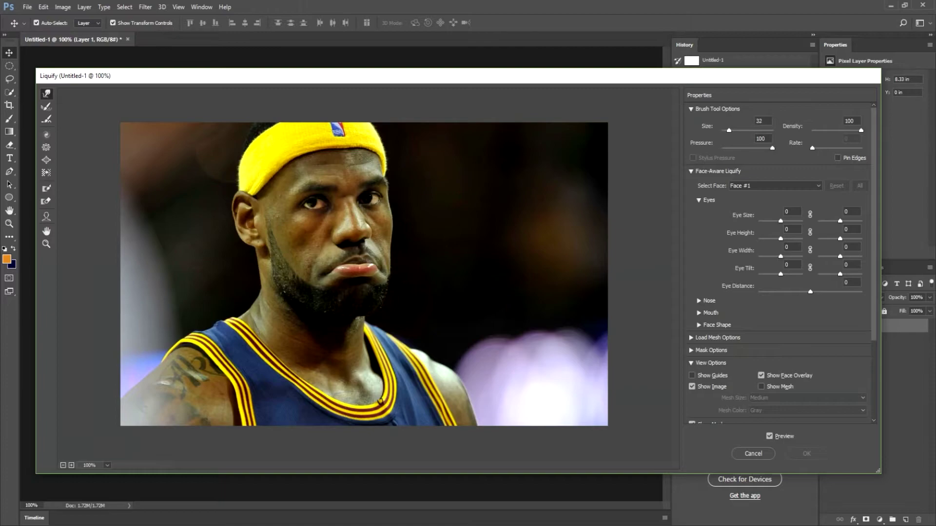
{"action": "left_click_drag", "start_coordinate": [731, 130], "coordinate": [733, 130]}
{"action": "left_click_drag", "start_coordinate": [765, 121], "coordinate": [759, 121]}
{"action": "type", "text": "50"}
Set brush density 100 and pressure 75, stretching the right eye and brow far outward
{"action": "left_click_drag", "start_coordinate": [861, 130], "coordinate": [838, 131]}
{"action": "left_click_drag", "start_coordinate": [357, 185], "coordinate": [415, 208]}
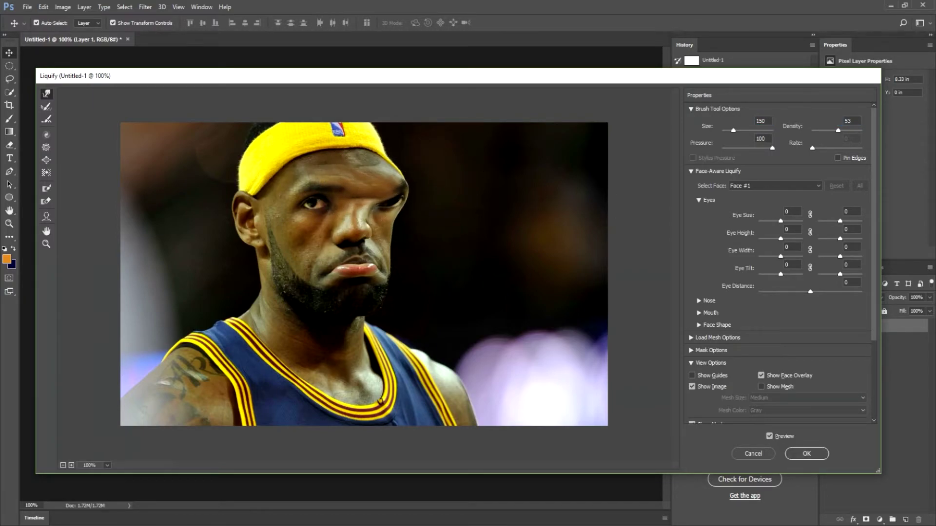
{"action": "left_click", "coordinate": [849, 121]}
{"action": "type", "text": "100"}
{"action": "key", "text": "Return"}
{"action": "key", "text": "Tab"}
{"action": "type", "text": "75"}
{"action": "mouse_move", "coordinate": [408, 184]}
{"action": "left_mouse_down"}
{"action": "mouse_move", "coordinate": [442, 194]}
{"action": "mouse_move", "coordinate": [591, 189]}
{"action": "left_mouse_up"}
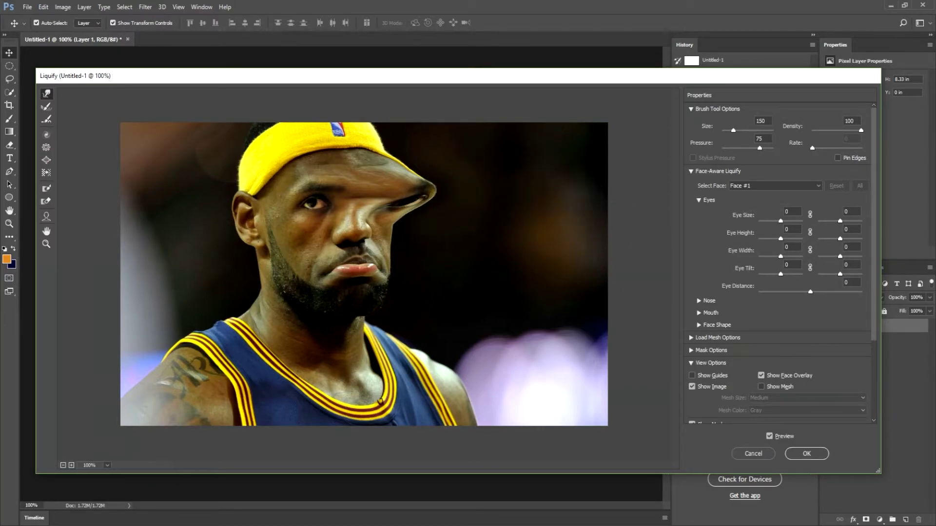
Discard the trial warp, reopen Liquify, and set pressure 100 and left Eye Size 3
{"action": "left_click", "coordinate": [753, 454]}
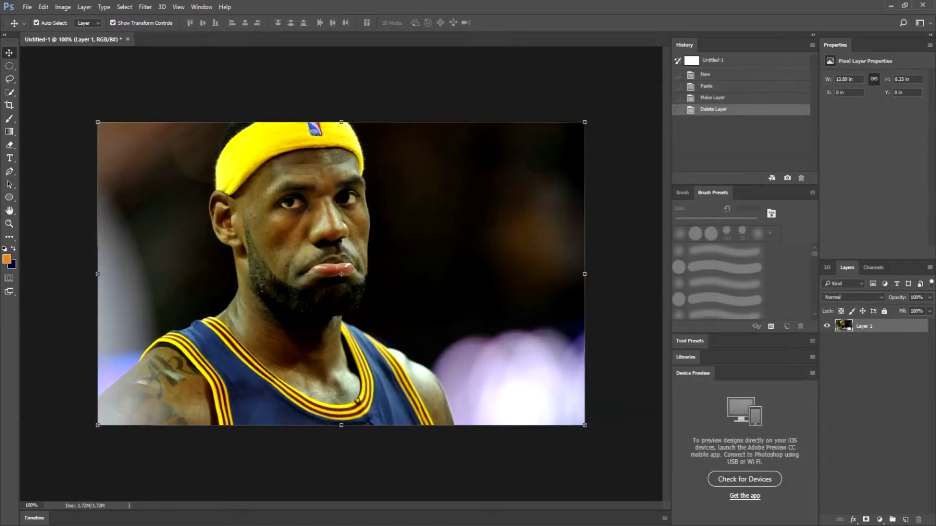
{"action": "left_click", "coordinate": [145, 7]}
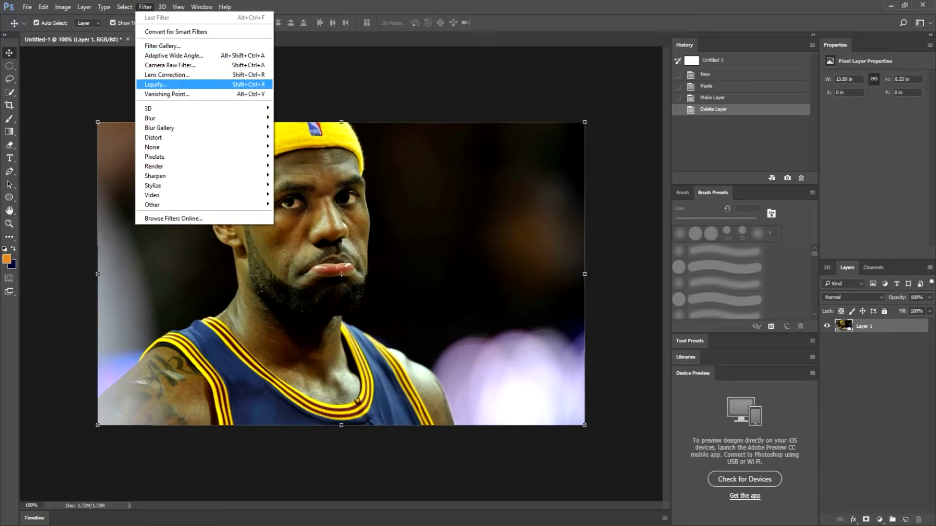
{"action": "left_click", "coordinate": [161, 84]}
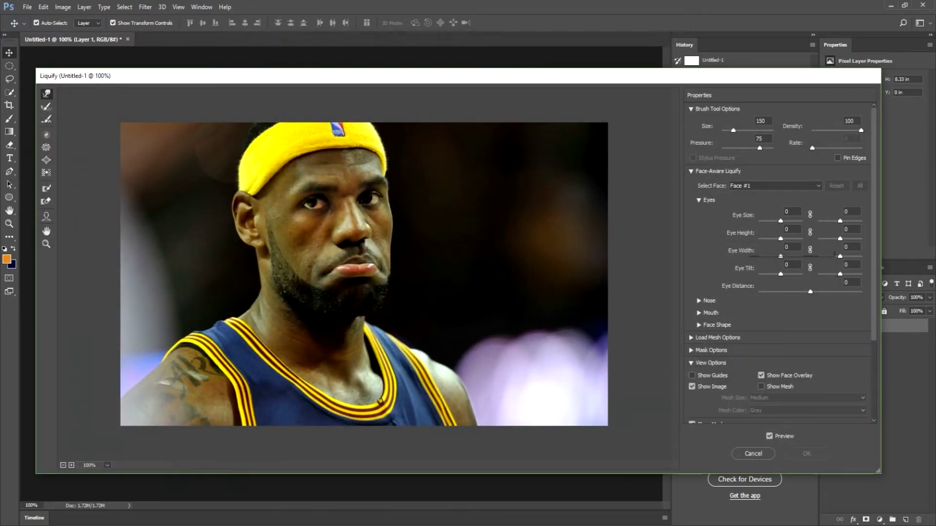
{"action": "left_click_drag", "start_coordinate": [759, 148], "coordinate": [772, 148]}
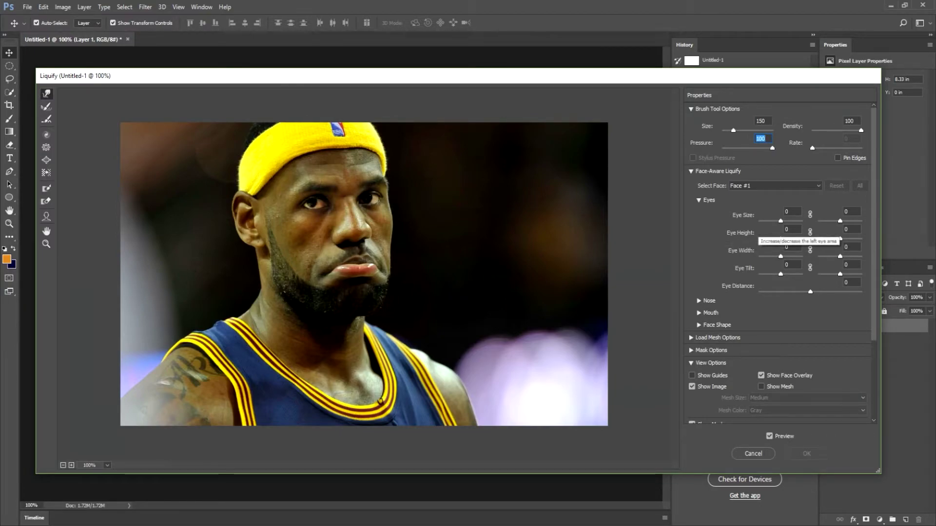
{"action": "mouse_move", "coordinate": [780, 221]}
{"action": "left_mouse_down"}
{"action": "mouse_move", "coordinate": [770, 220]}
{"action": "mouse_move", "coordinate": [780, 221]}
{"action": "left_mouse_up"}
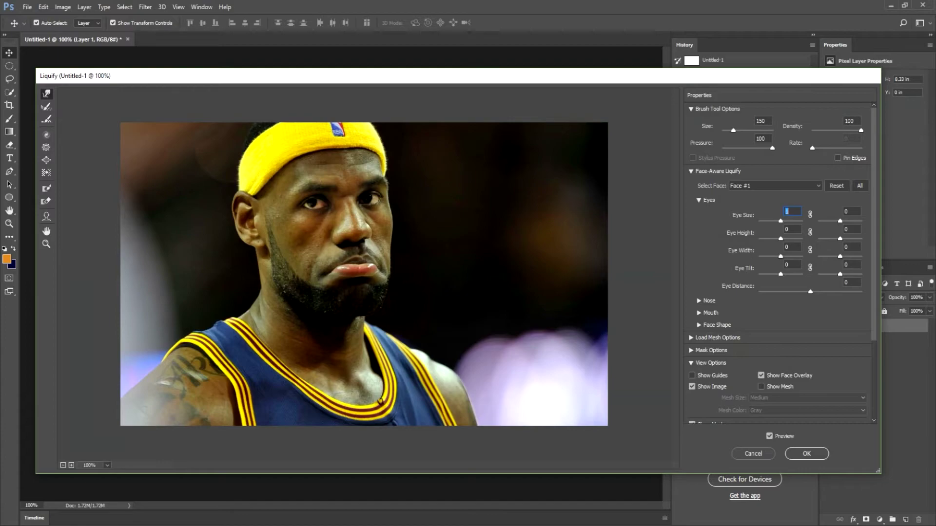
{"action": "left_click_drag", "start_coordinate": [780, 221], "coordinate": [781, 221]}
Stretch the left eye outward to the left and the right eye far to the right
{"action": "left_click_drag", "start_coordinate": [303, 205], "coordinate": [220, 217]}
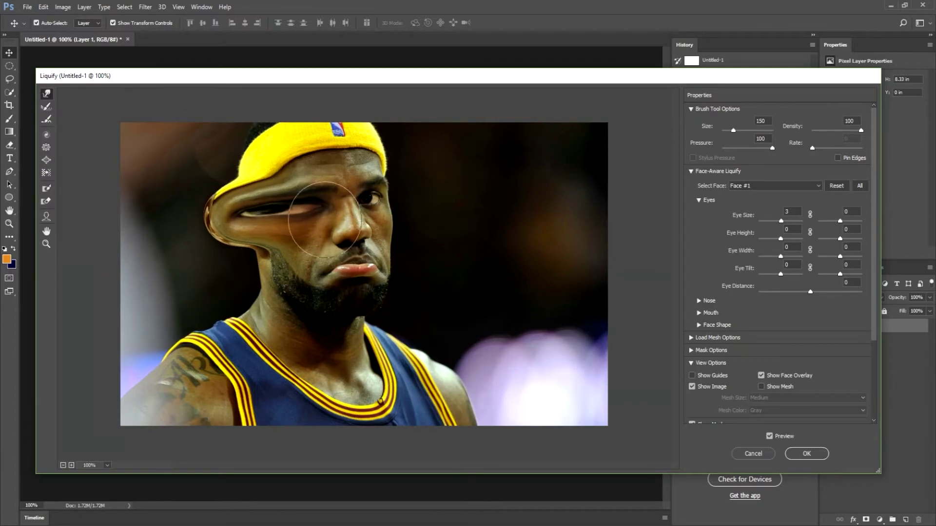
{"action": "left_click_drag", "start_coordinate": [325, 219], "coordinate": [463, 195]}
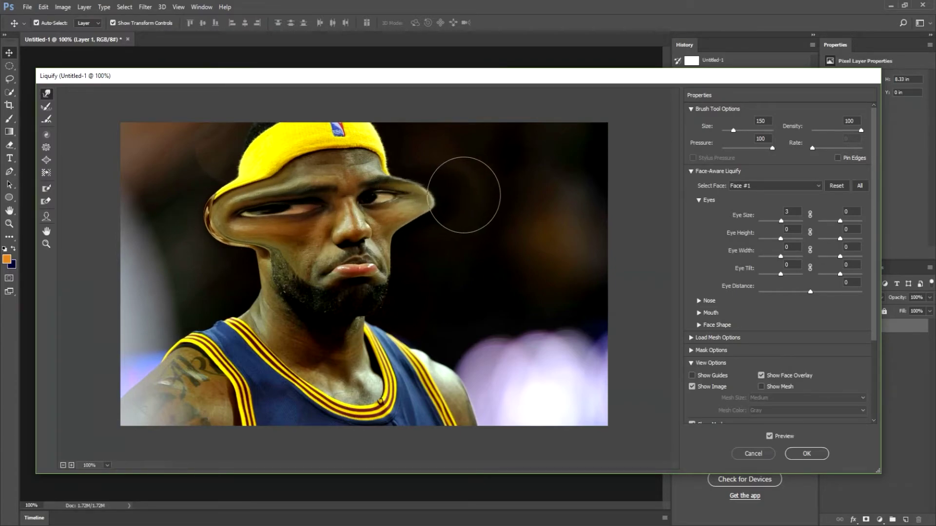
{"action": "left_click_drag", "start_coordinate": [380, 197], "coordinate": [445, 189]}
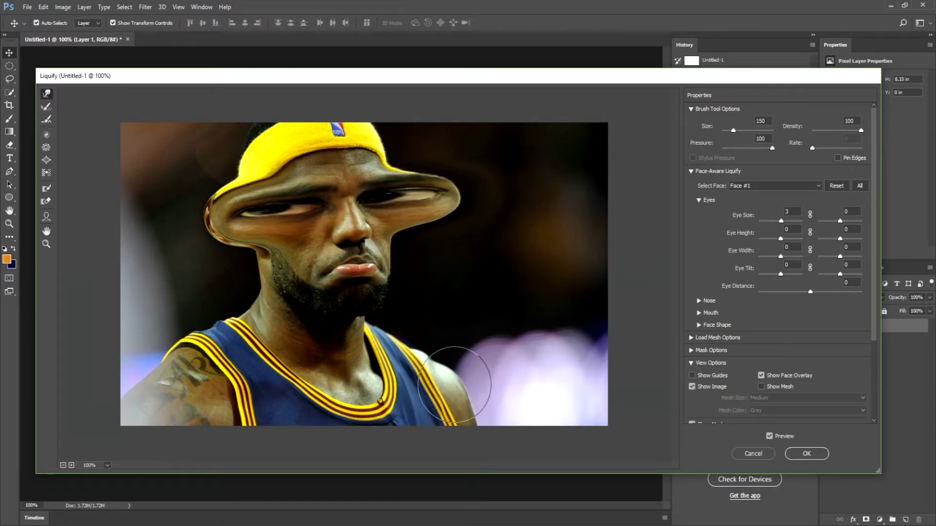
Drag both shoulders down and pull the lips and chin down toward the jersey
{"action": "left_click_drag", "start_coordinate": [464, 372], "coordinate": [451, 443]}
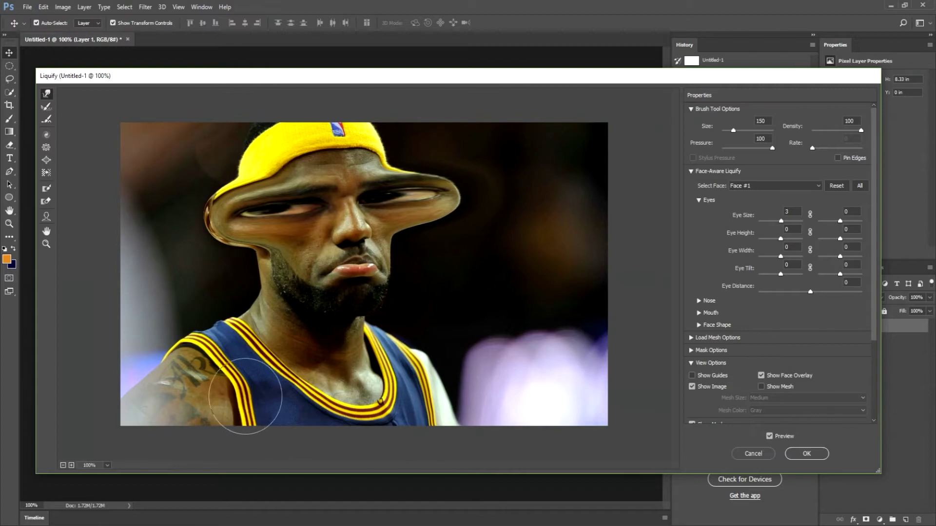
{"action": "mouse_move", "coordinate": [245, 396]}
{"action": "left_mouse_down"}
{"action": "mouse_move", "coordinate": [184, 379]}
{"action": "mouse_move", "coordinate": [187, 431]}
{"action": "mouse_move", "coordinate": [151, 401]}
{"action": "mouse_move", "coordinate": [165, 451]}
{"action": "left_mouse_up"}
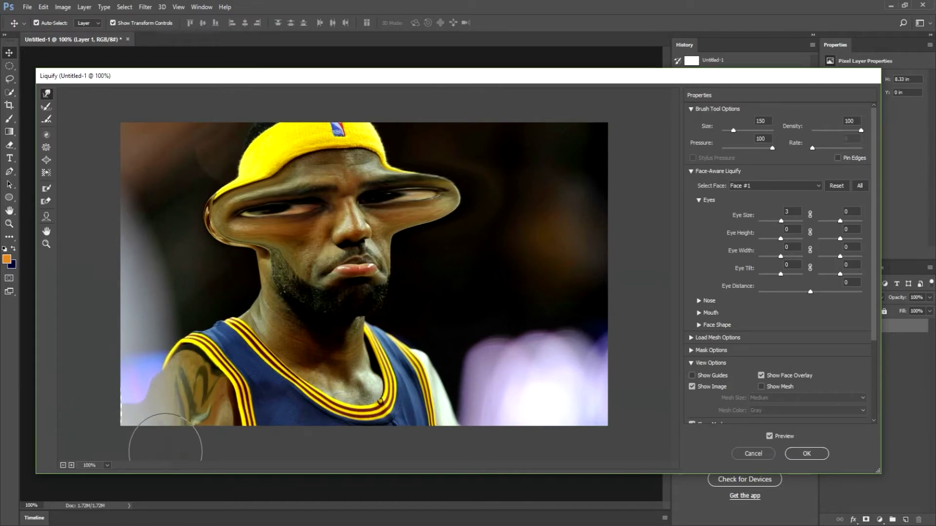
{"action": "left_click_drag", "start_coordinate": [355, 293], "coordinate": [370, 398]}
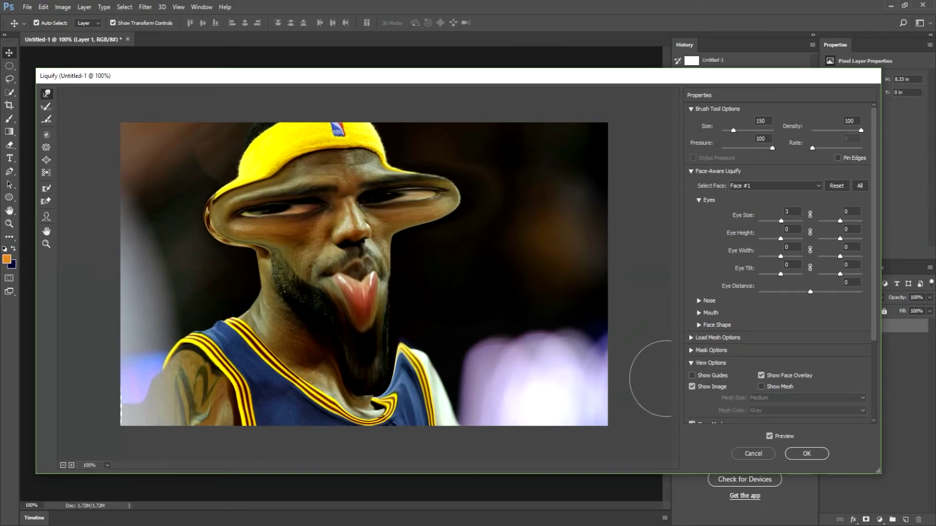
Apply the Liquify distortion to Layer 1, adding a Liquify step to History
{"action": "left_click", "coordinate": [807, 454]}
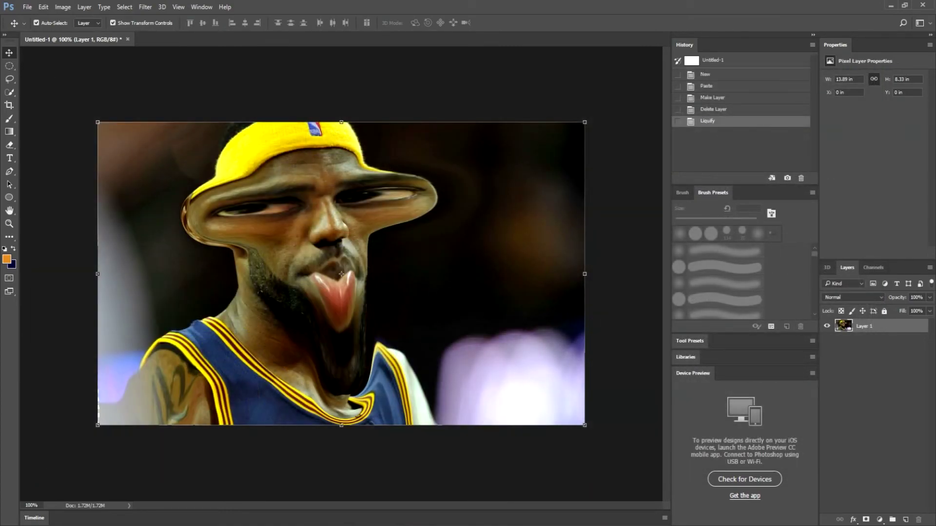